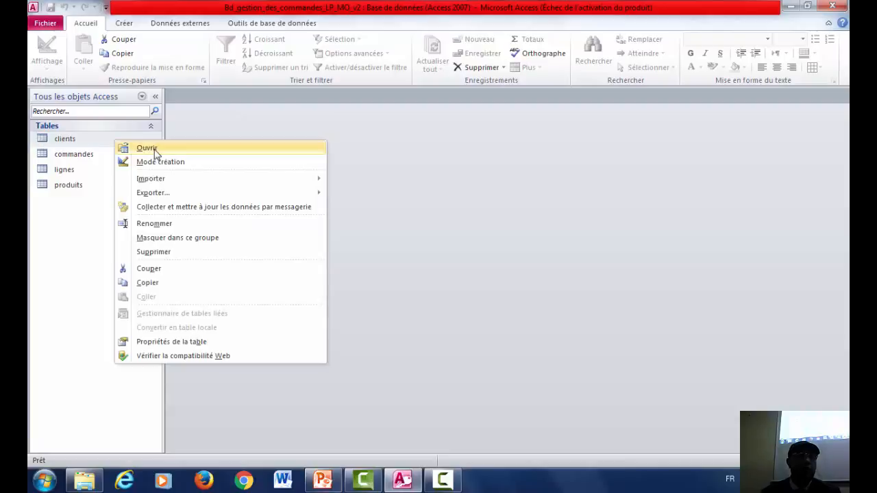
- Examine the fields, data types and primary keys of the clients, commandes, lignes and produits tables in design view
click(161, 159)
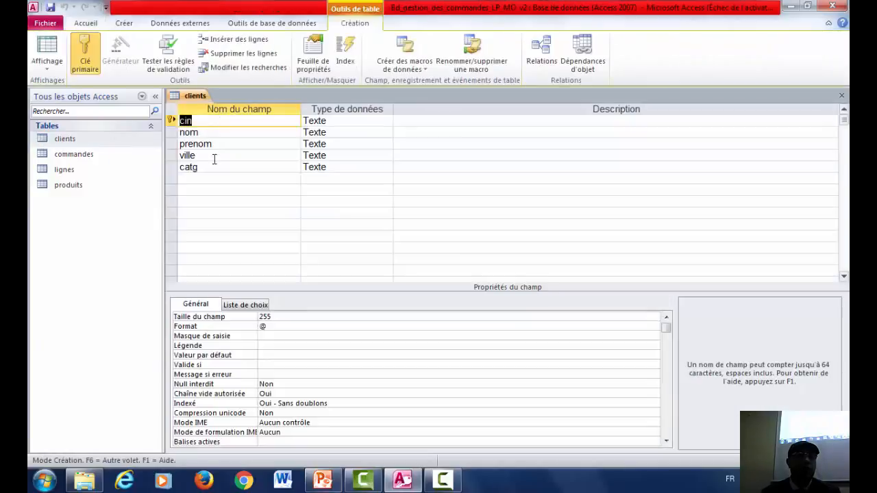
click(103, 154)
right_click(103, 155)
click(159, 178)
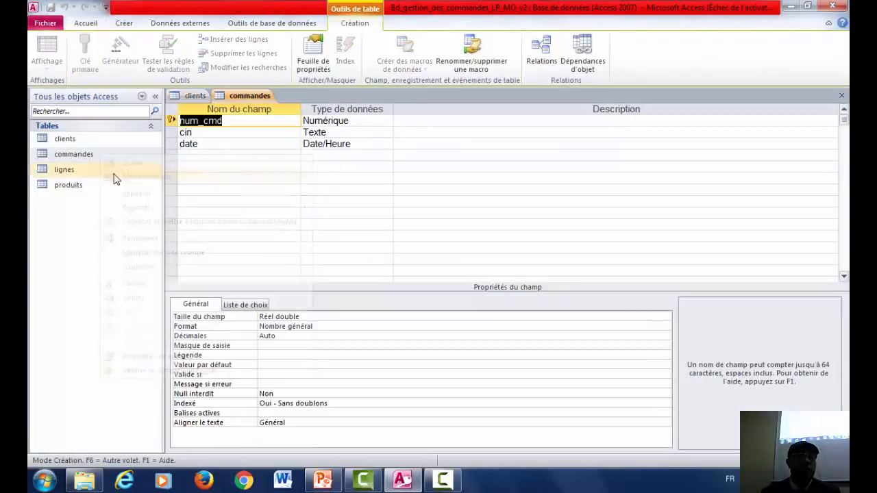
right_click(102, 171)
click(155, 191)
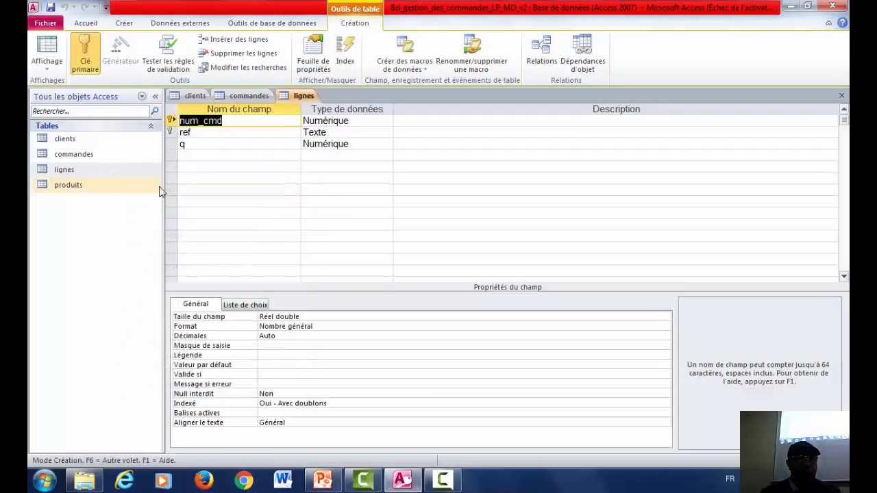
click(211, 132)
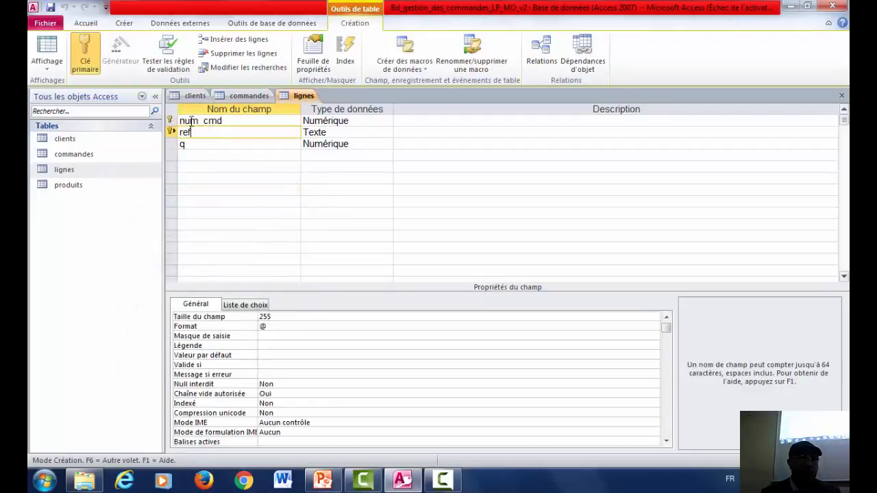
click(71, 189)
right_click(70, 189)
click(128, 212)
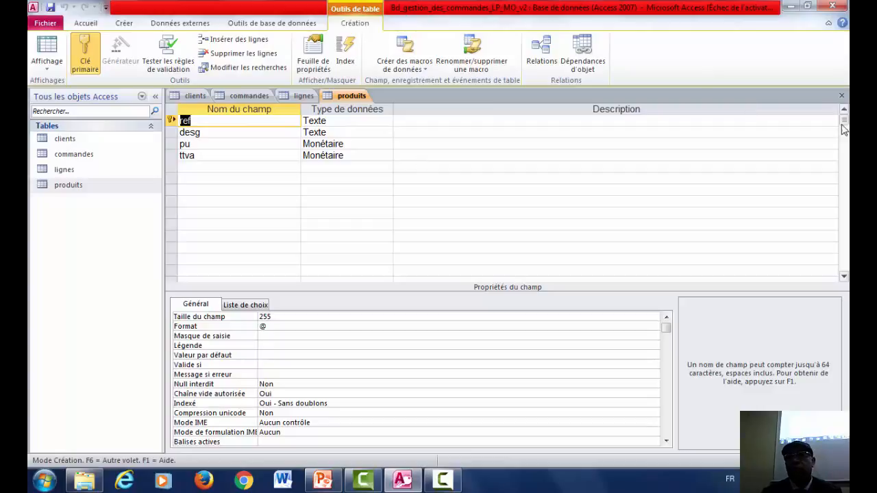
- Close the four open table designs
click(841, 96)
click(841, 96)
click(841, 97)
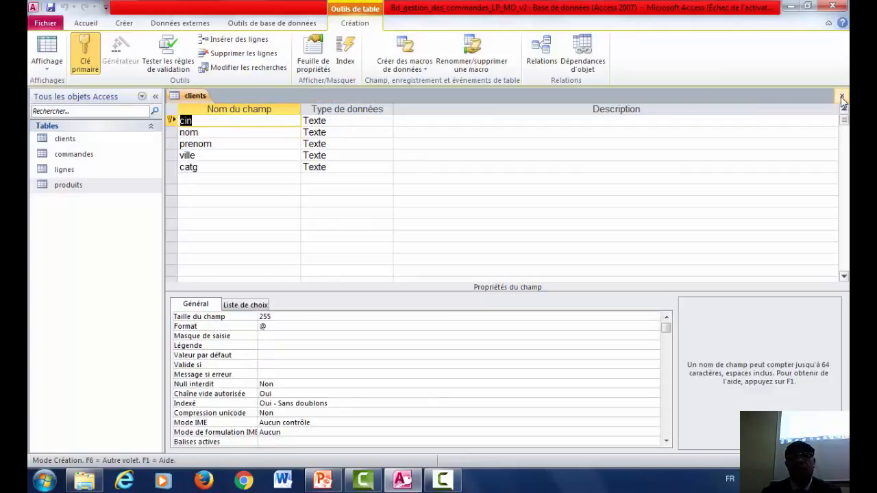
click(841, 96)
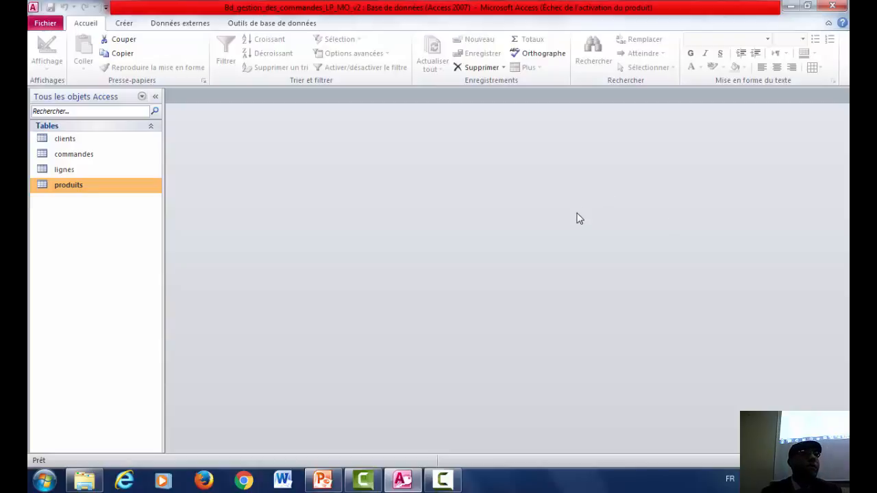
- Open the database relationships layout and add the clients, commandes, produits and lignes tables to it
click(255, 25)
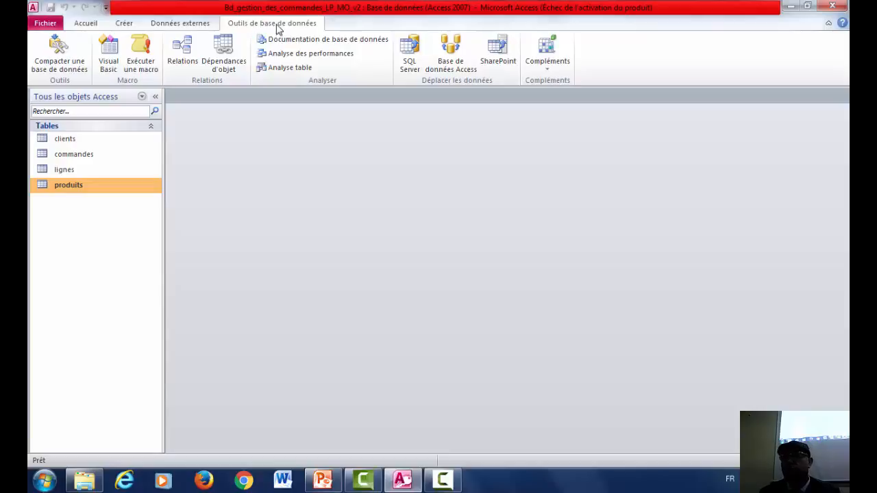
click(184, 52)
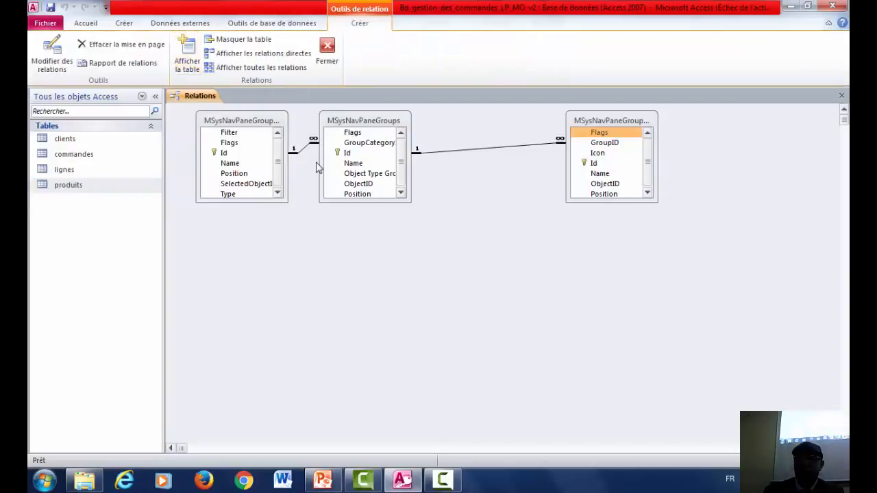
right_click(416, 207)
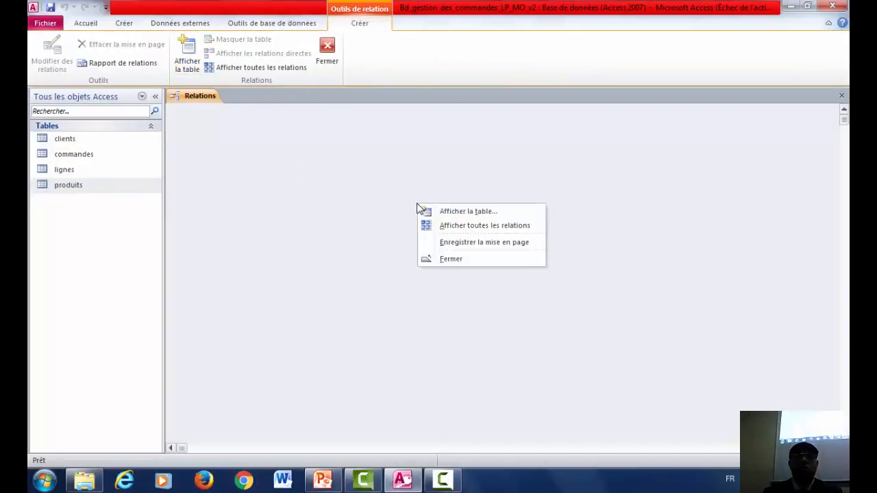
click(461, 212)
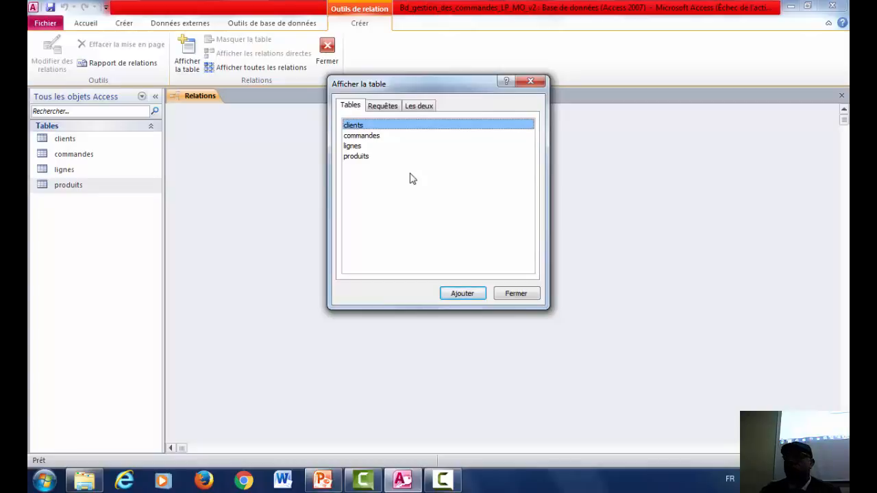
double_click(357, 126)
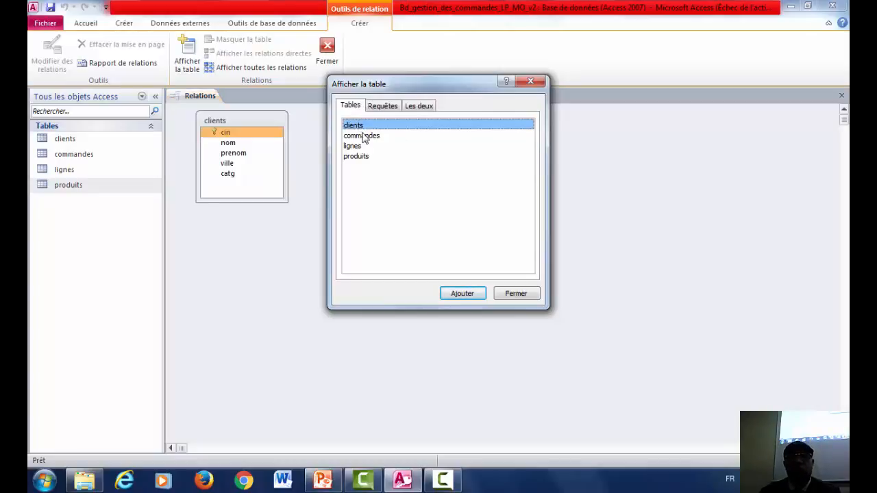
double_click(364, 136)
double_click(350, 156)
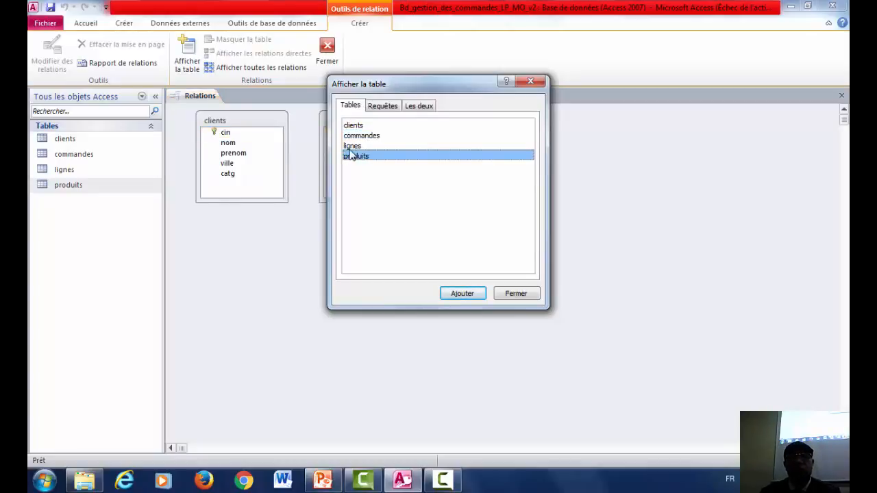
double_click(351, 147)
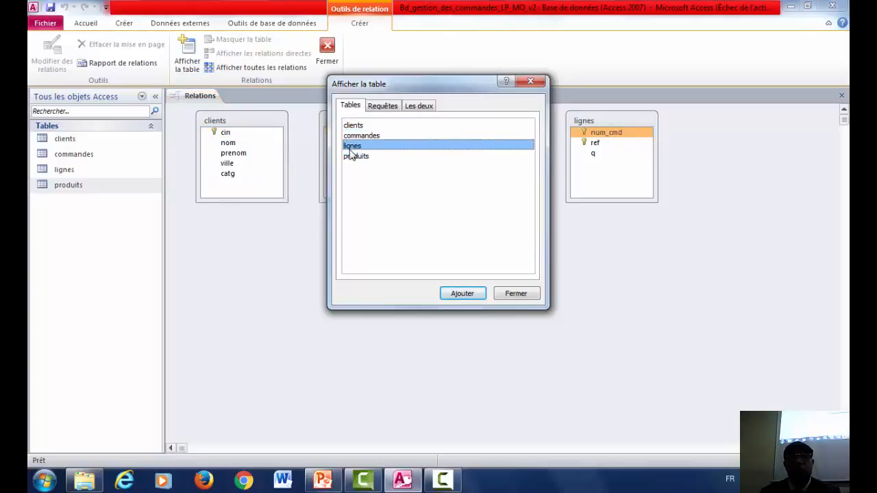
click(516, 294)
- Spread out the table boxes in the relationships layout, placing lignes below and between commandes and produits
drag(473, 134, 687, 170)
drag(624, 120, 561, 241)
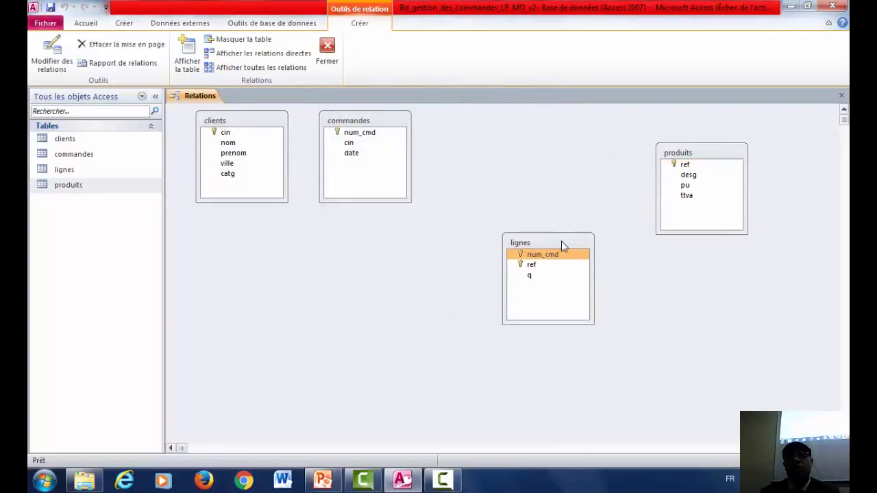
drag(387, 131, 443, 136)
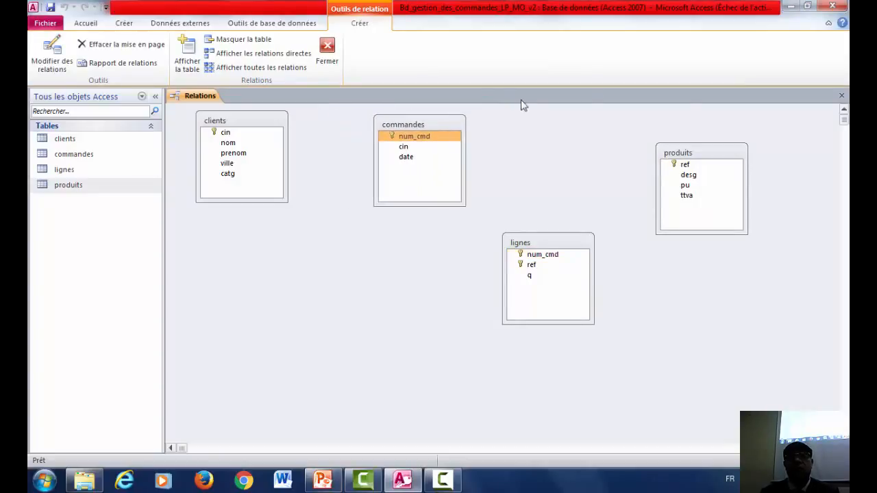
drag(692, 152, 676, 127)
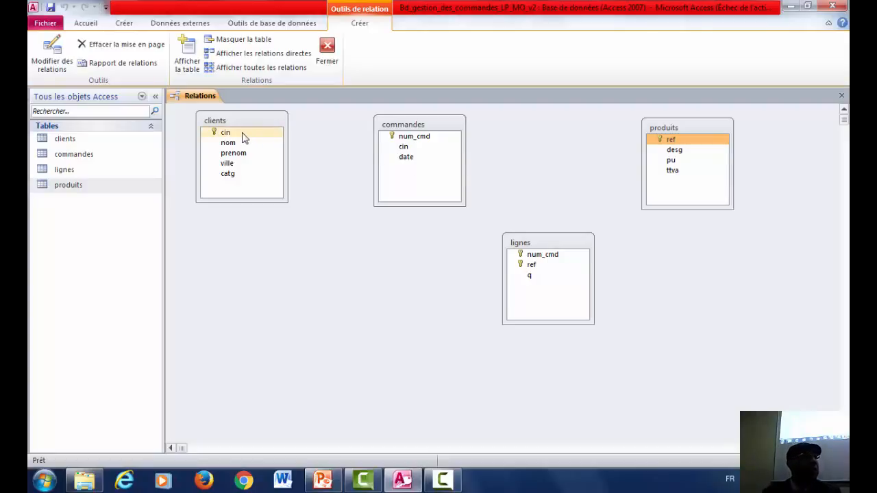
- Create a relationship from cin in clients to cin in commandes, enforcing referential integrity without cascade update or delete
drag(241, 135, 405, 155)
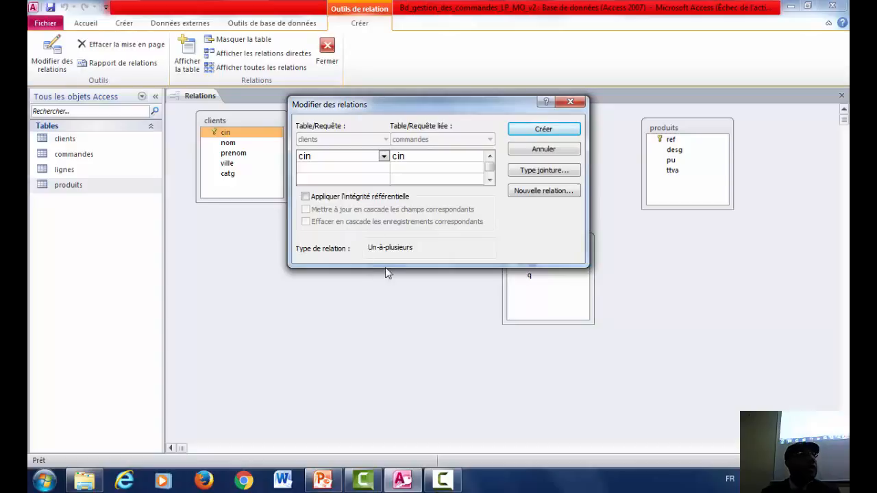
click(305, 197)
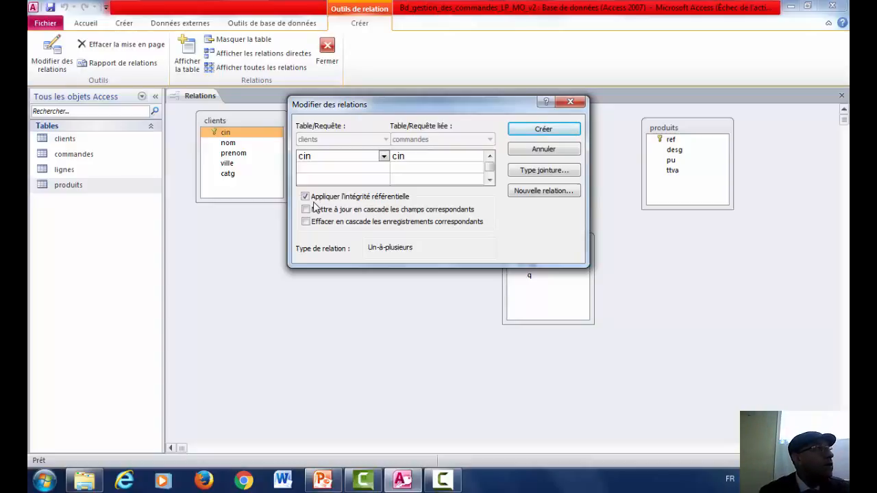
click(313, 213)
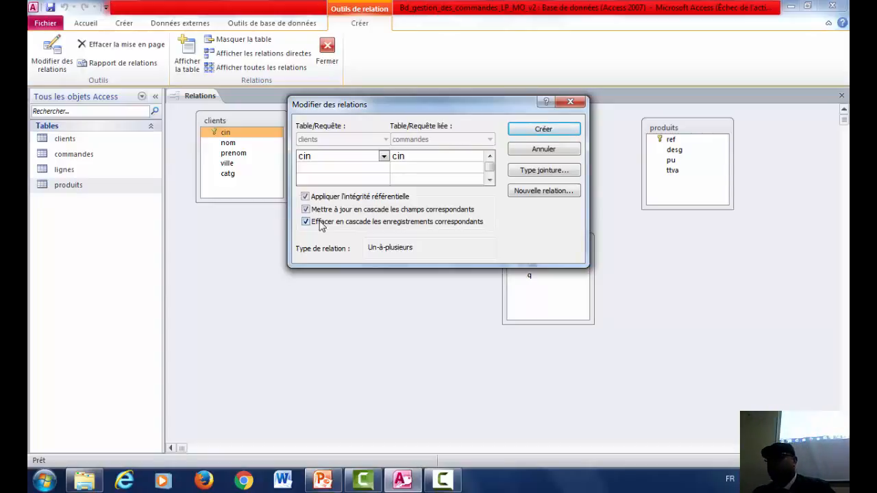
click(305, 209)
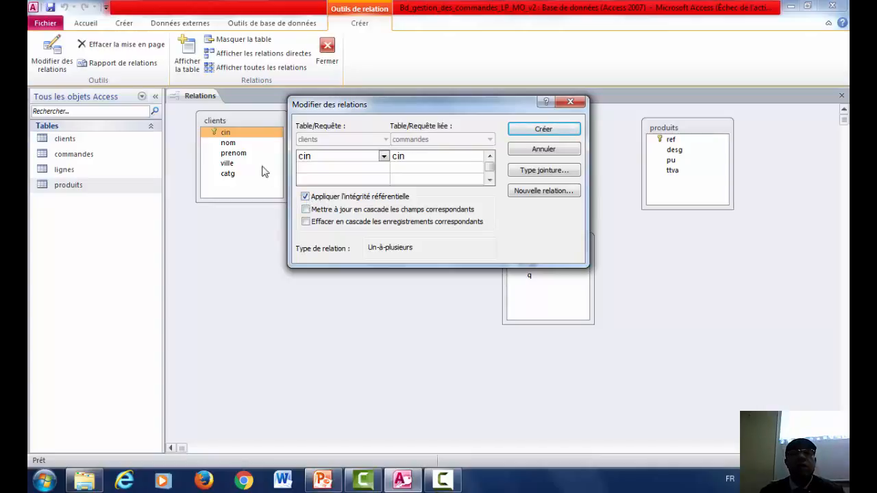
click(545, 130)
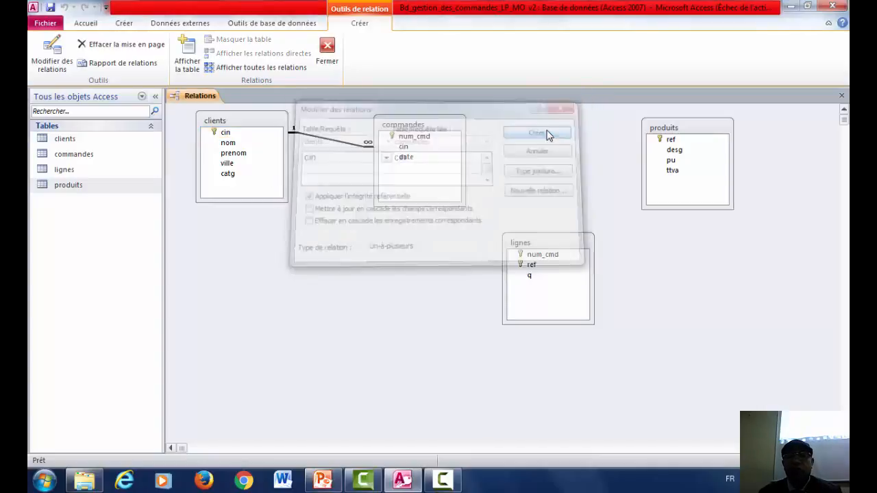
- Move commandes closer to clients and relate its num_cmd to num_cmd in lignes with referential integrity enforced
drag(415, 125, 396, 122)
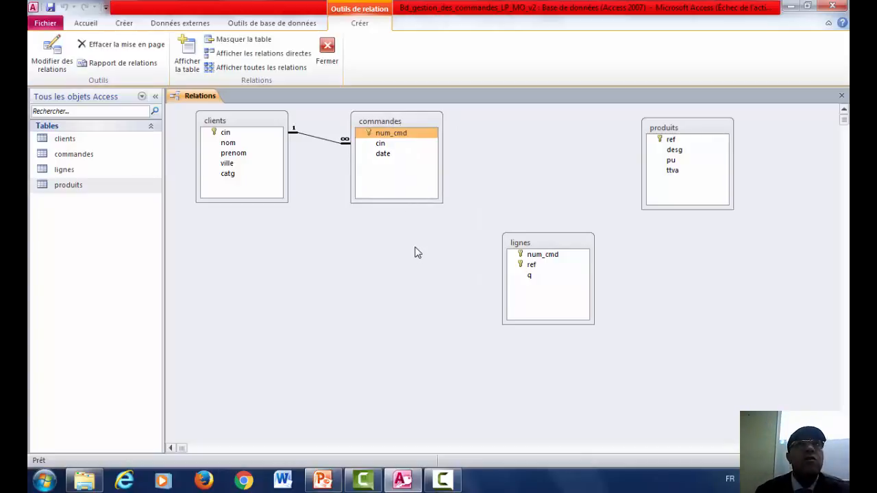
drag(414, 133, 545, 261)
click(385, 198)
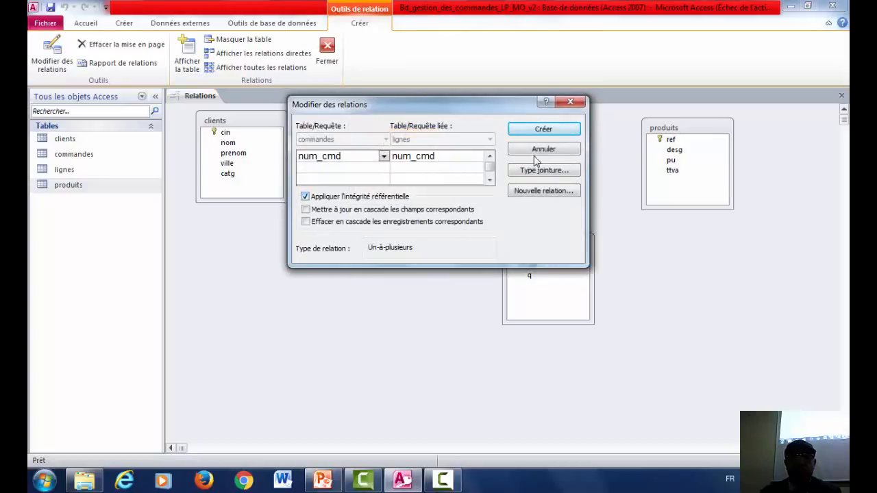
click(539, 131)
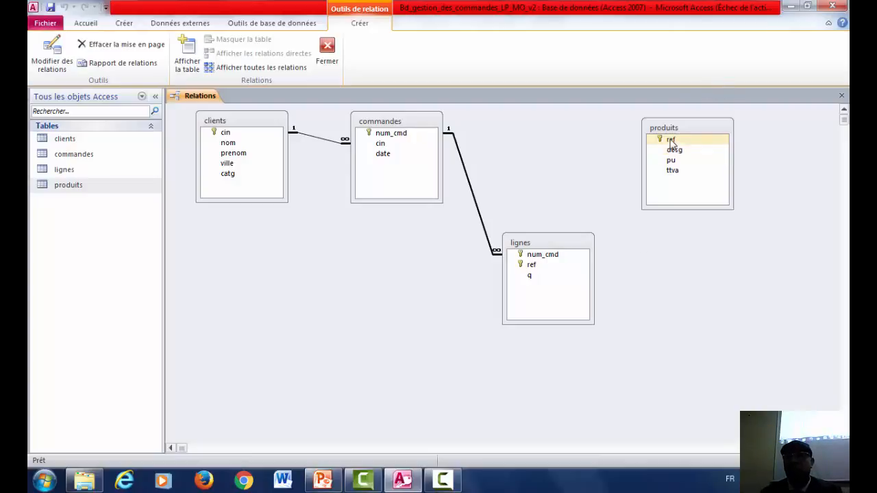
- Relate ref in produits to ref in lignes with referential integrity enforced, and move the lignes box up
drag(672, 140, 537, 268)
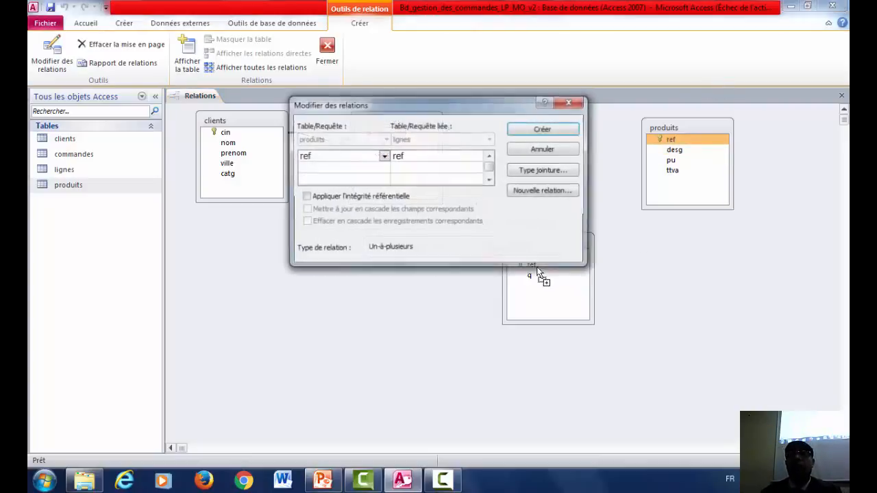
click(378, 198)
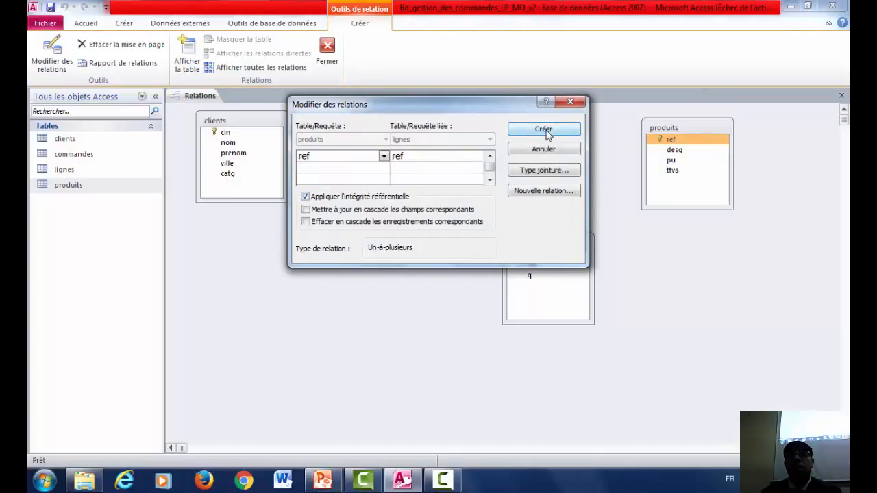
click(544, 130)
drag(564, 245, 556, 189)
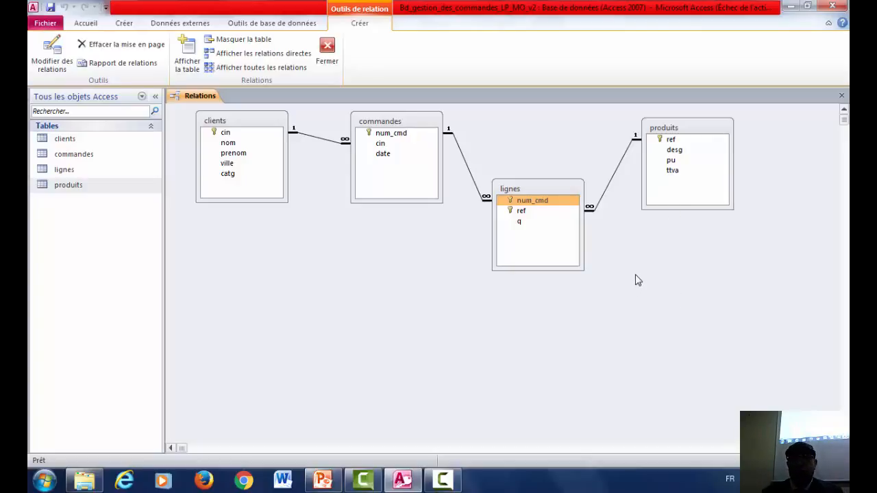
- Switch to PowerPoint and review the "Relation plusieurs-à-plusieurs" slide full screen, then leave the slide show
click(291, 479)
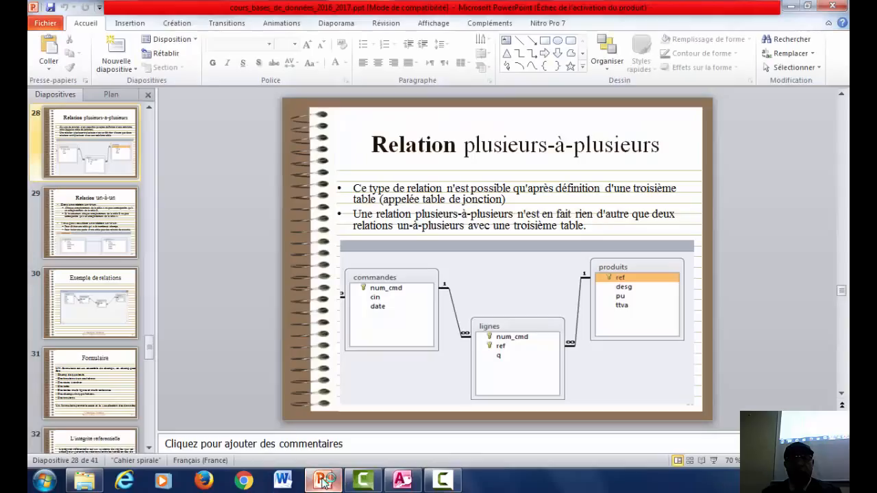
click(322, 479)
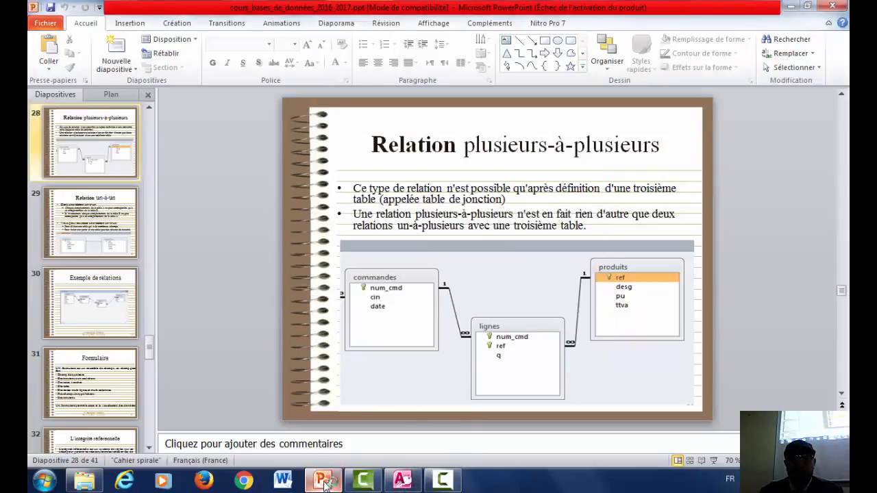
click(713, 461)
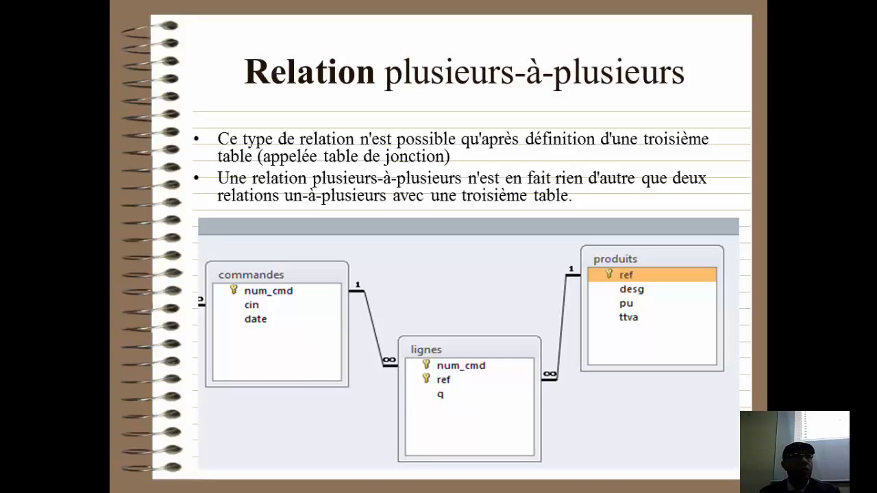
key(Escape)
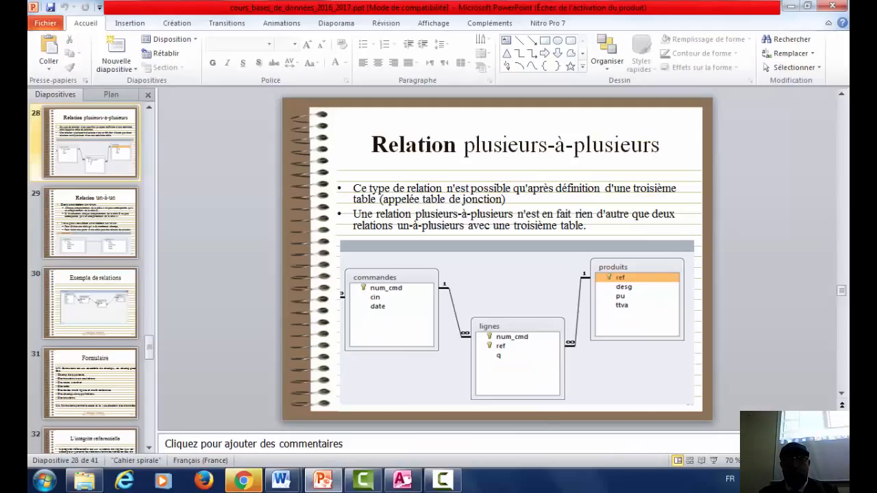
- Switch back to Access and remove all four tables from the relationships layout
click(403, 481)
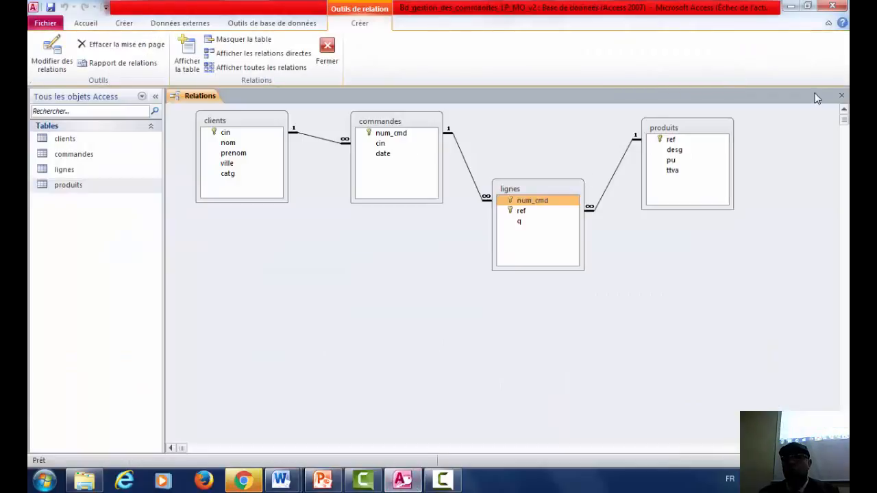
key(Delete)
key(Delete)
key(Delete)
key(Delete)
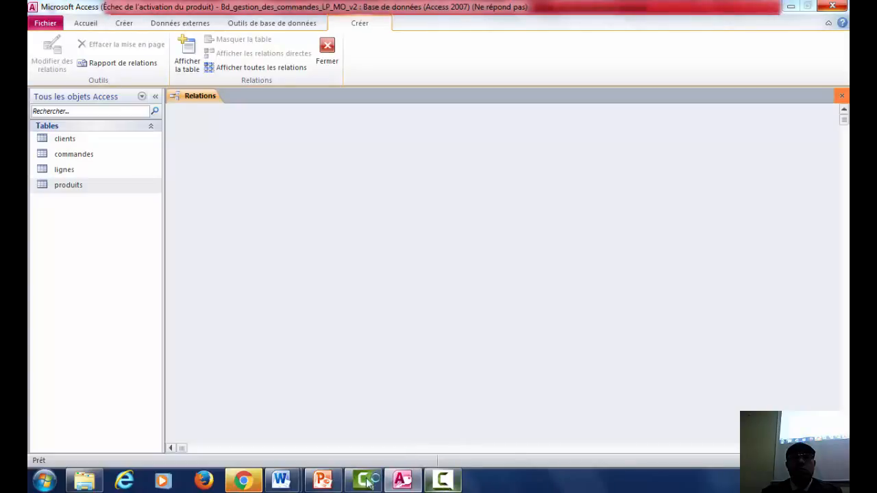
click(443, 482)
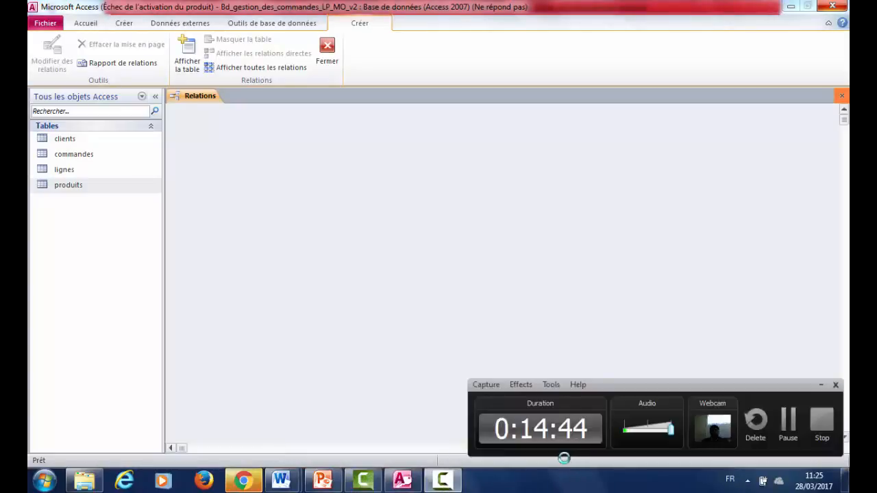